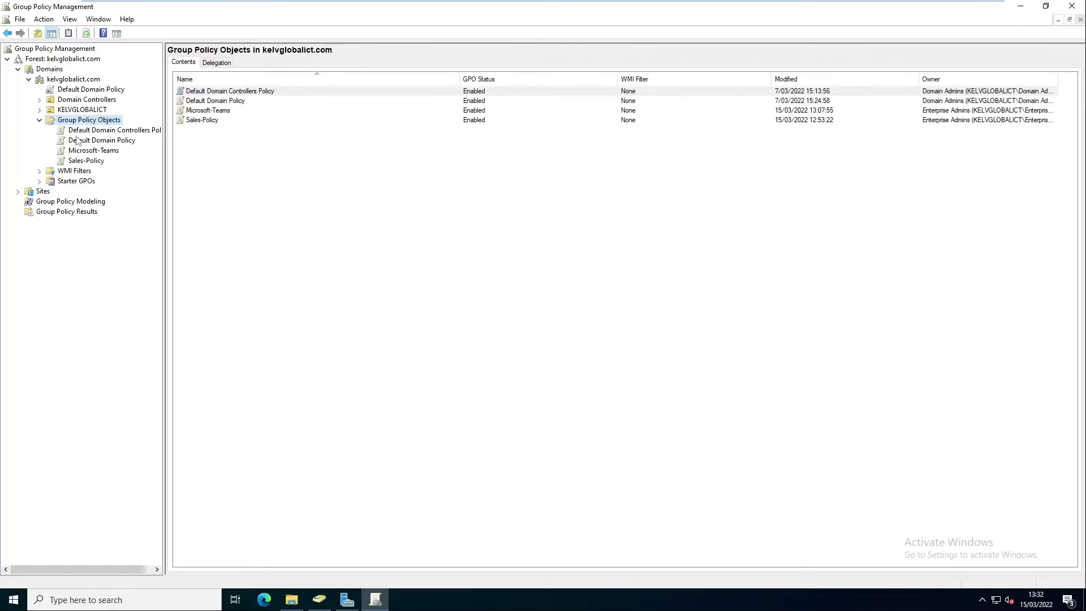
# - Expand the KELVGLOBALICT organizational unit down through Computers to Notebooks to view its linked policy
pyautogui.click(39, 109)
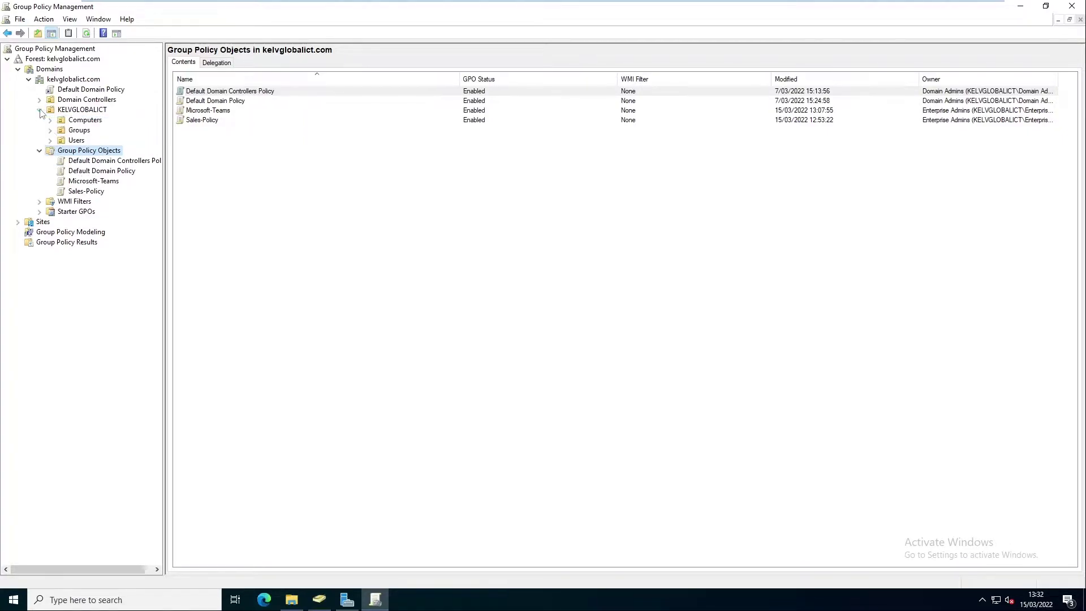
pyautogui.click(50, 120)
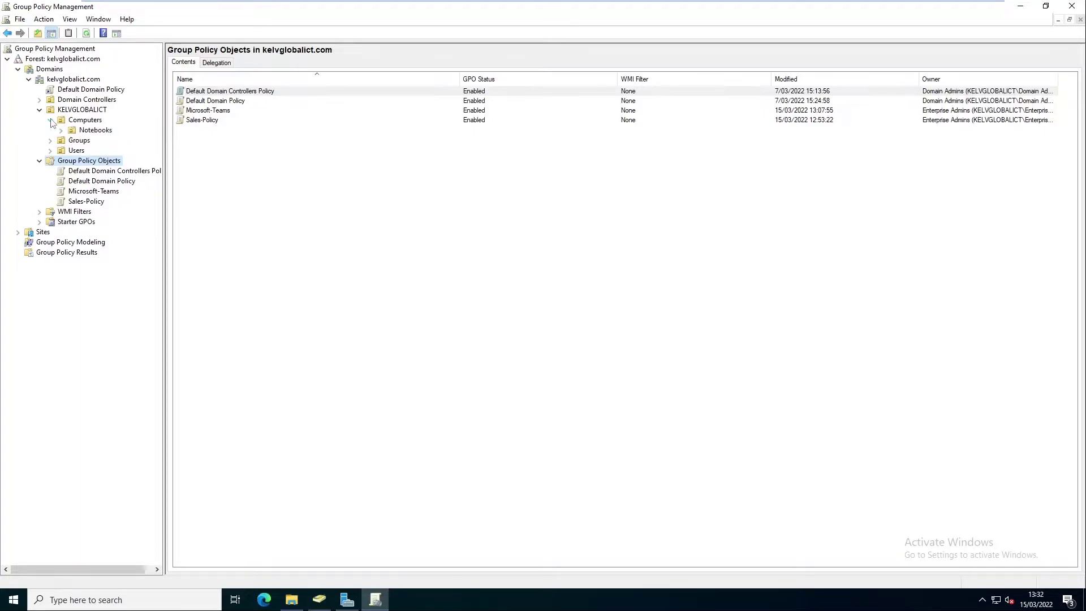
pyautogui.click(61, 131)
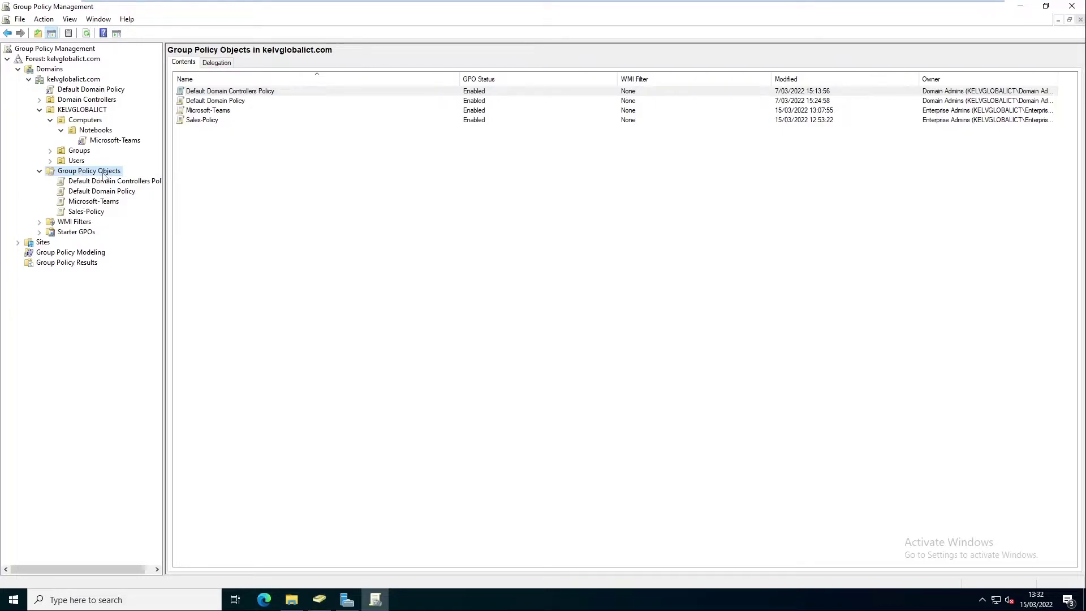
# - Back up all Group Policy Objects to C:\Backup with a description stating who created the backup
pyautogui.rightClick(104, 175)
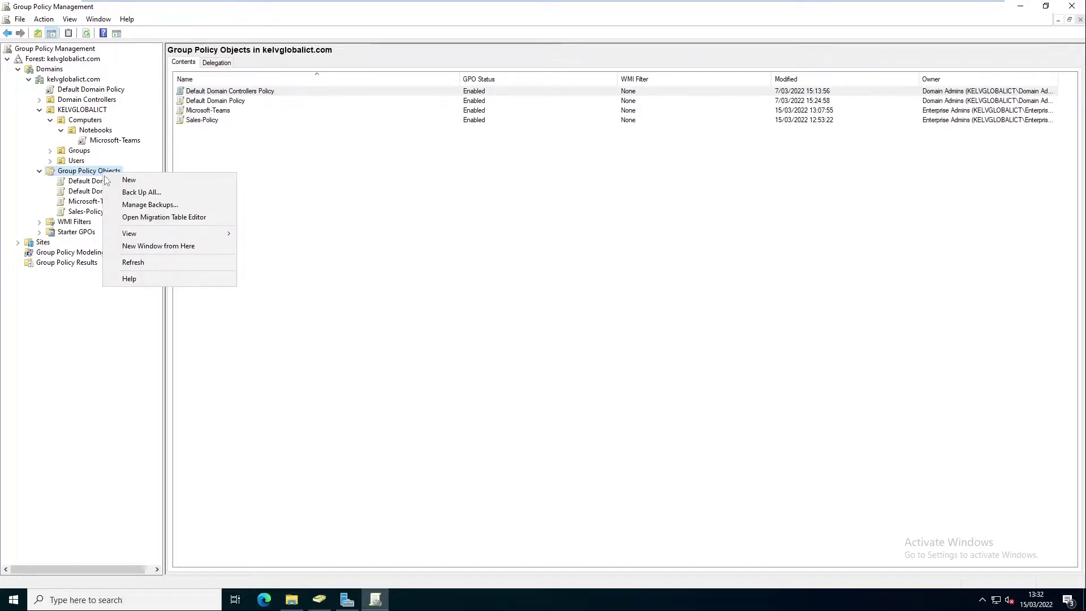
pyautogui.click(142, 193)
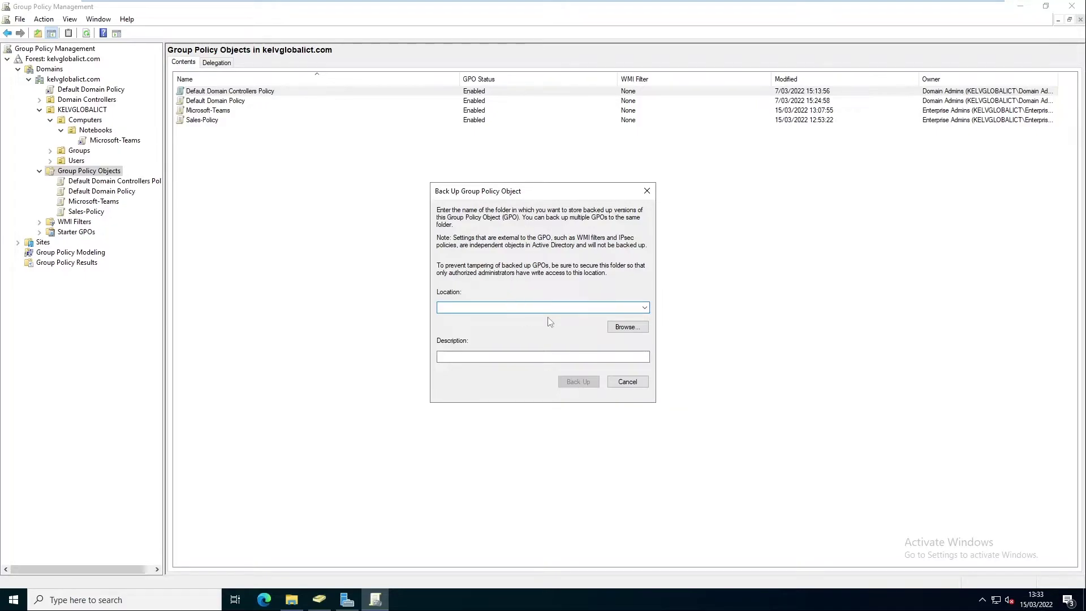
pyautogui.click(627, 328)
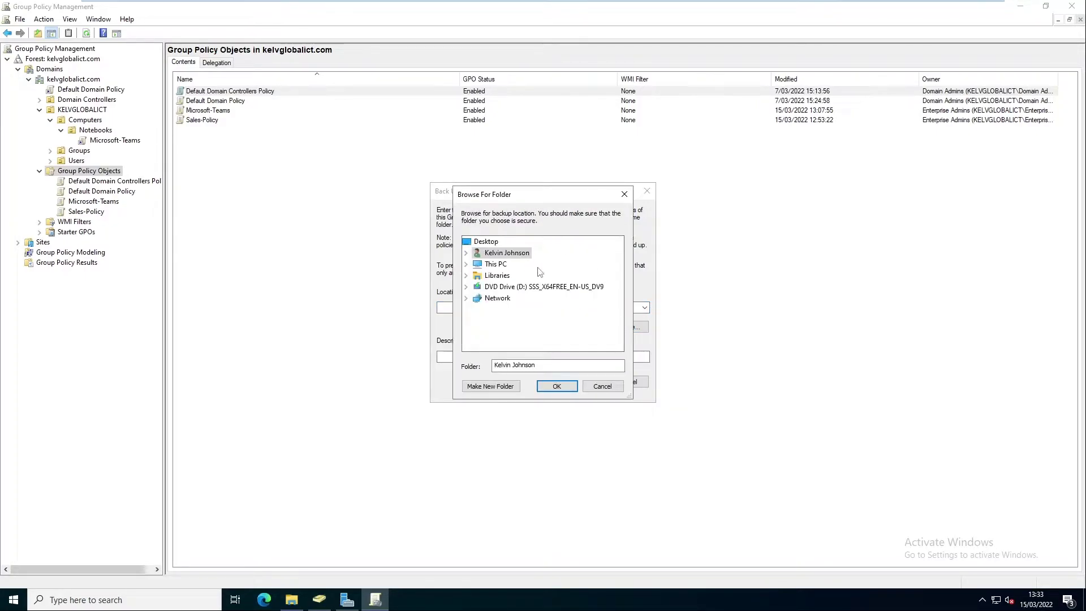
pyautogui.click(466, 264)
pyautogui.scroll(-2, 589, 285)
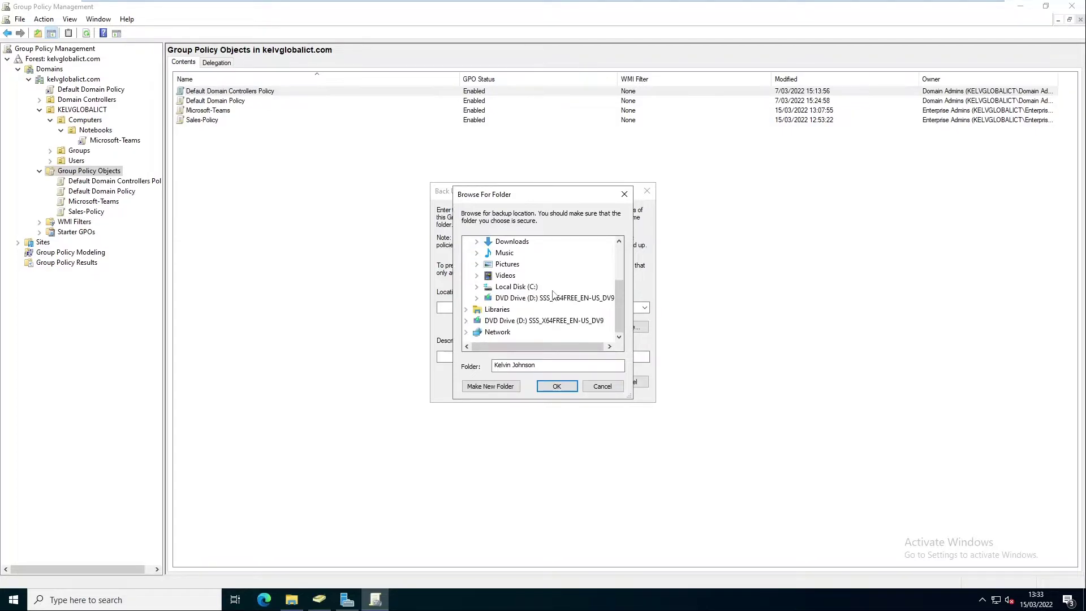
pyautogui.click(476, 287)
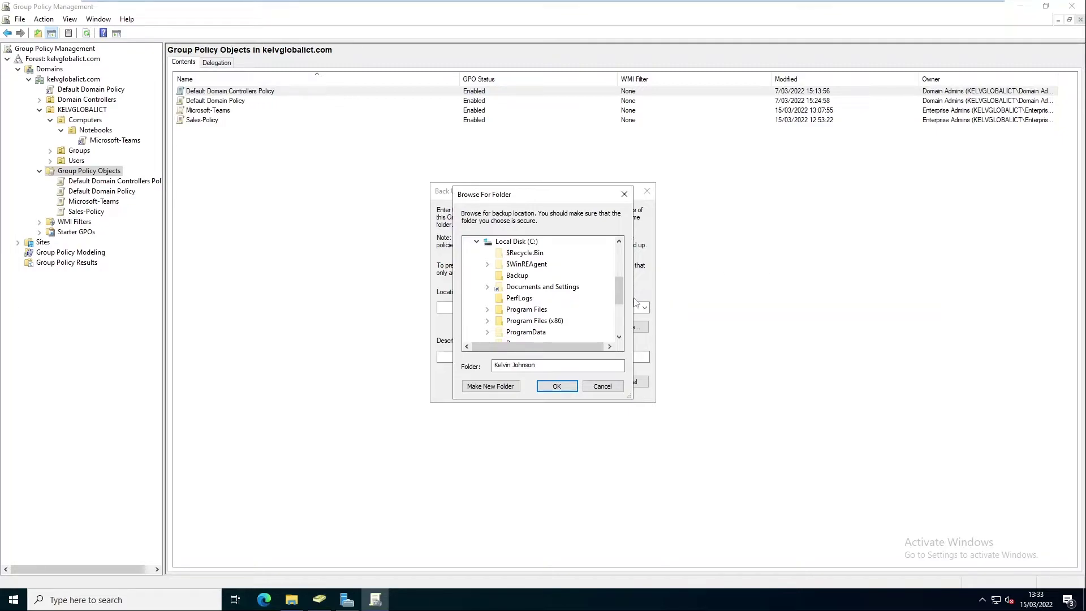
pyautogui.click(512, 276)
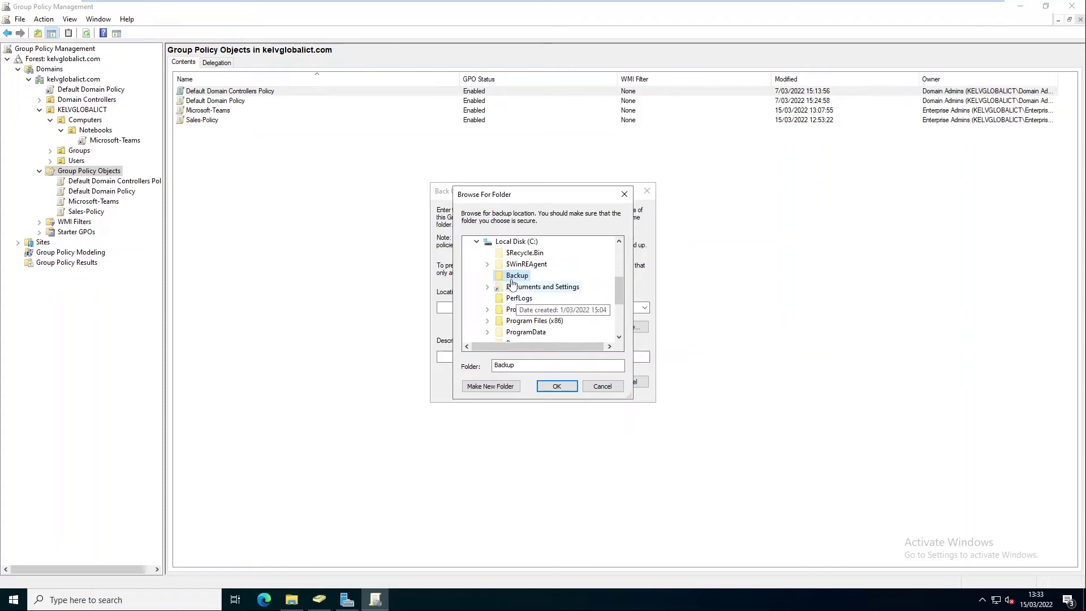
pyautogui.click(557, 386)
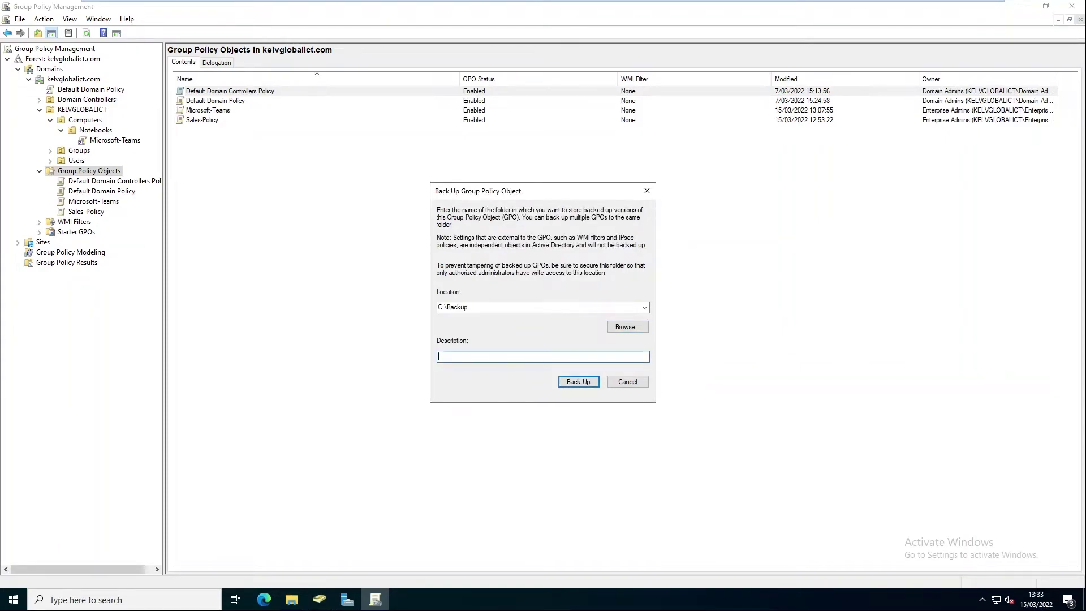
pyautogui.write('Backup created by Kelvin Johnson')
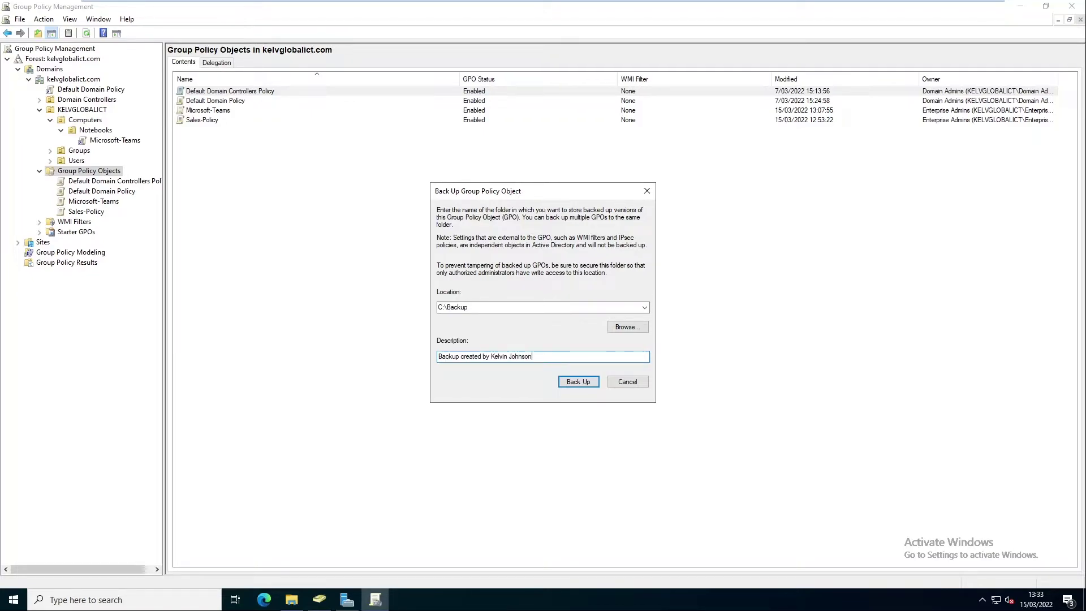
pyautogui.click(584, 387)
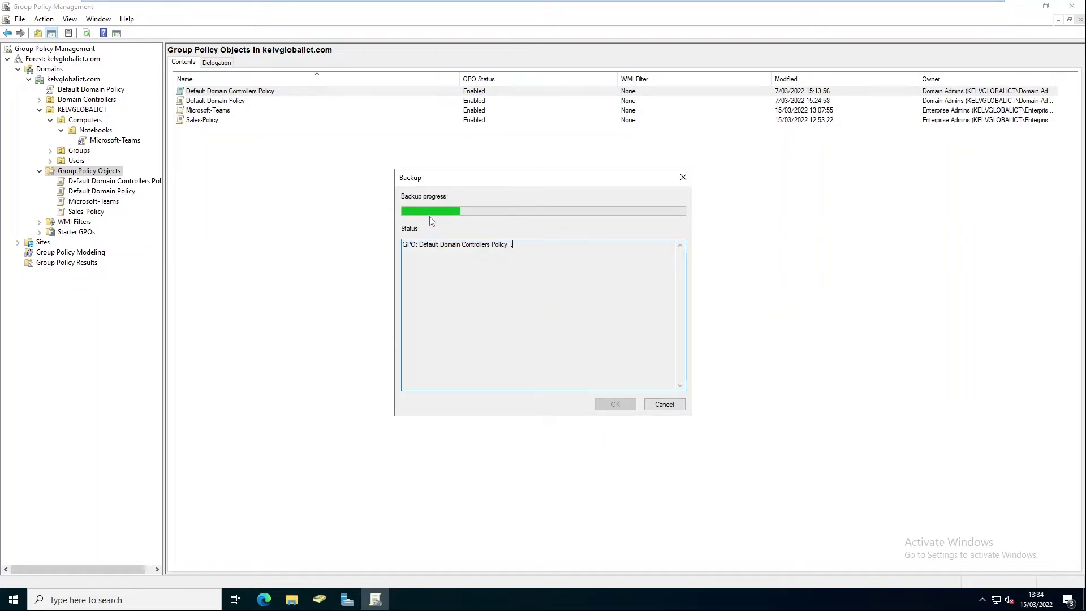
# - Check the generated backup folders under C:\Backup in File Explorer, and close the backup progress dialog in Group Policy Management
pyautogui.click(291, 600)
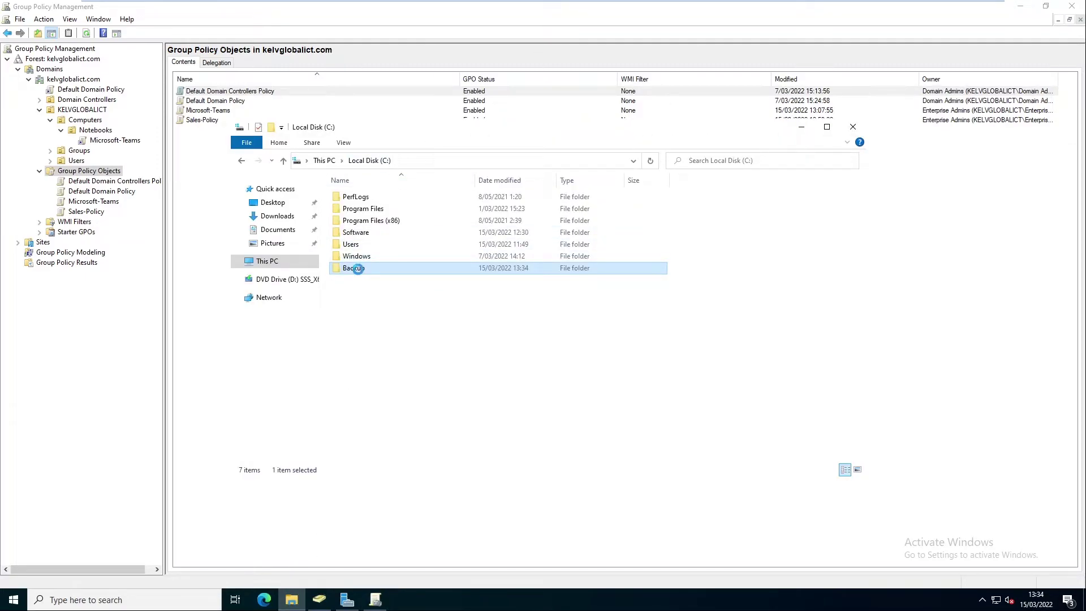
pyautogui.doubleClick(358, 268)
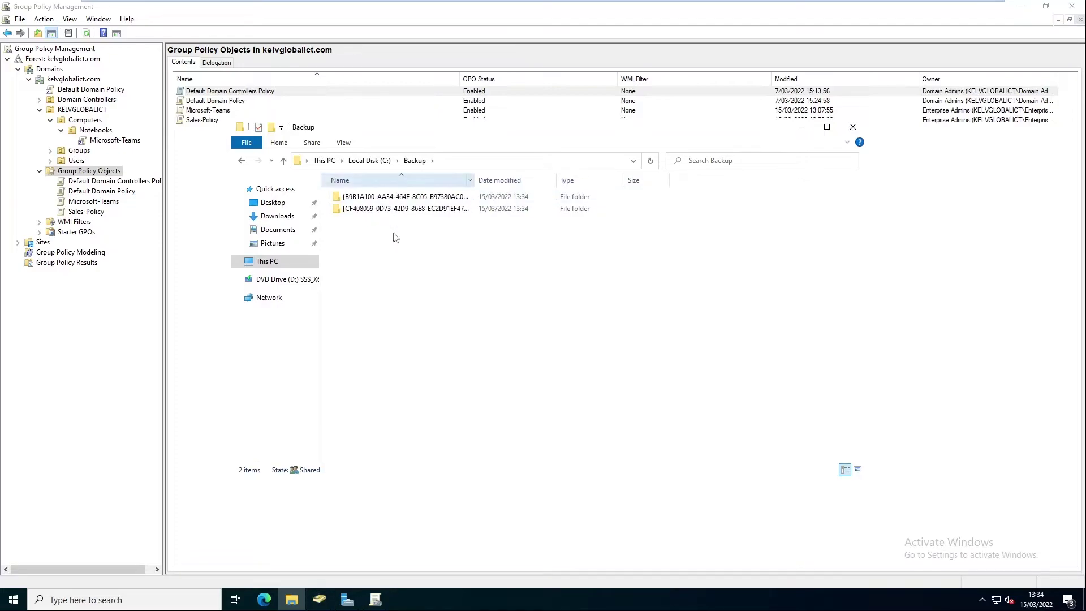
pyautogui.click(295, 604)
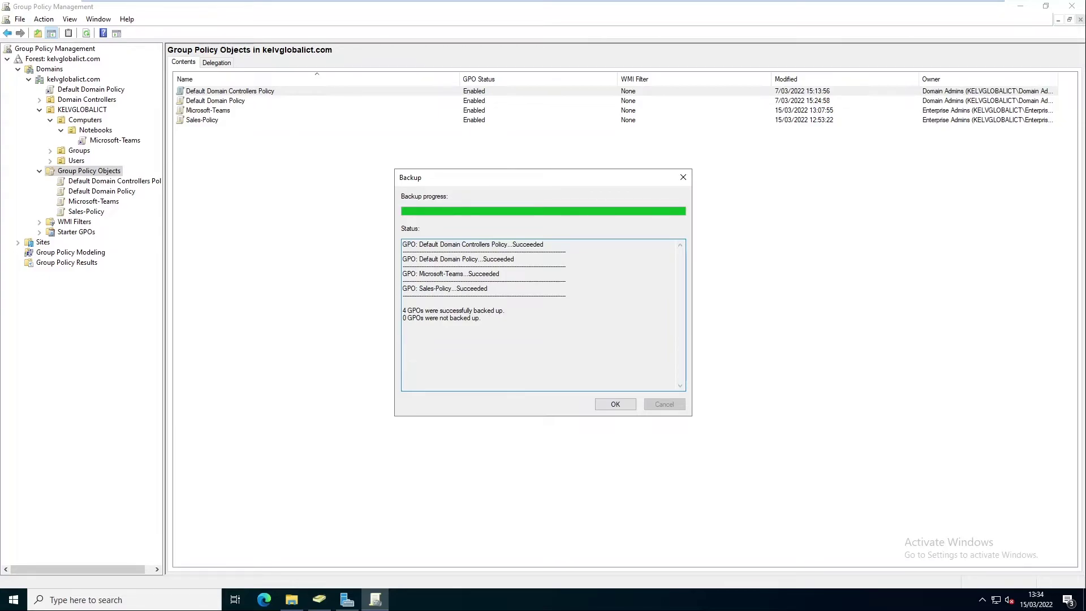
pyautogui.click(319, 600)
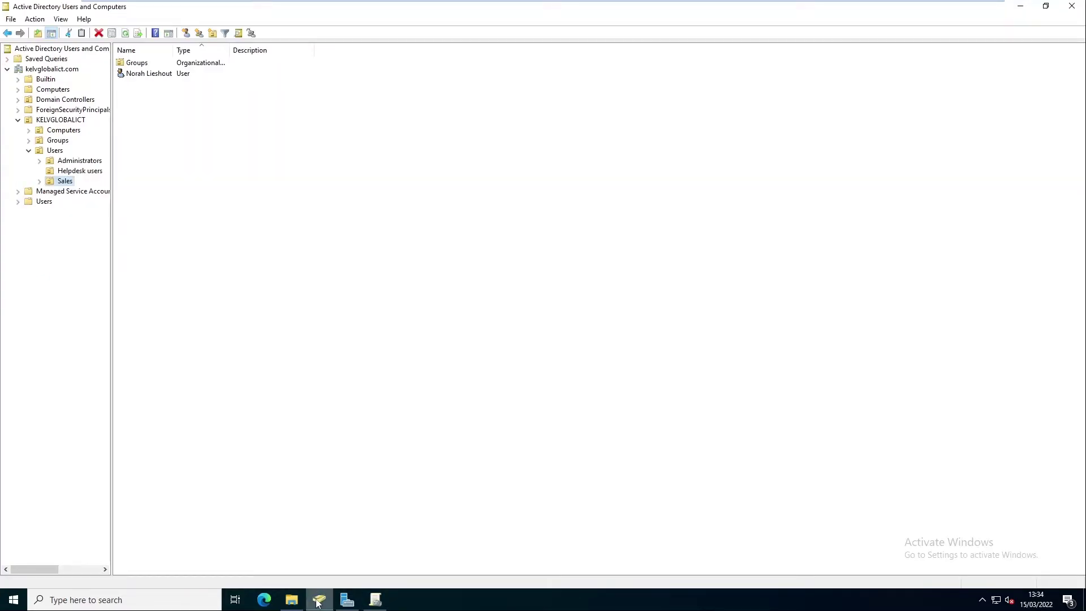
pyautogui.click(292, 601)
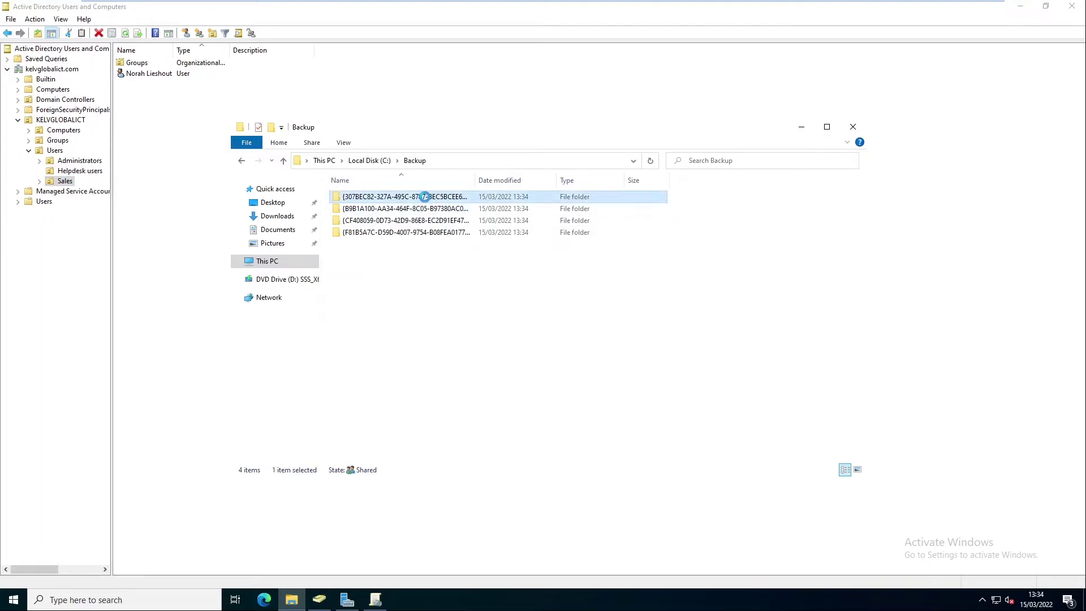
pyautogui.doubleClick(424, 197)
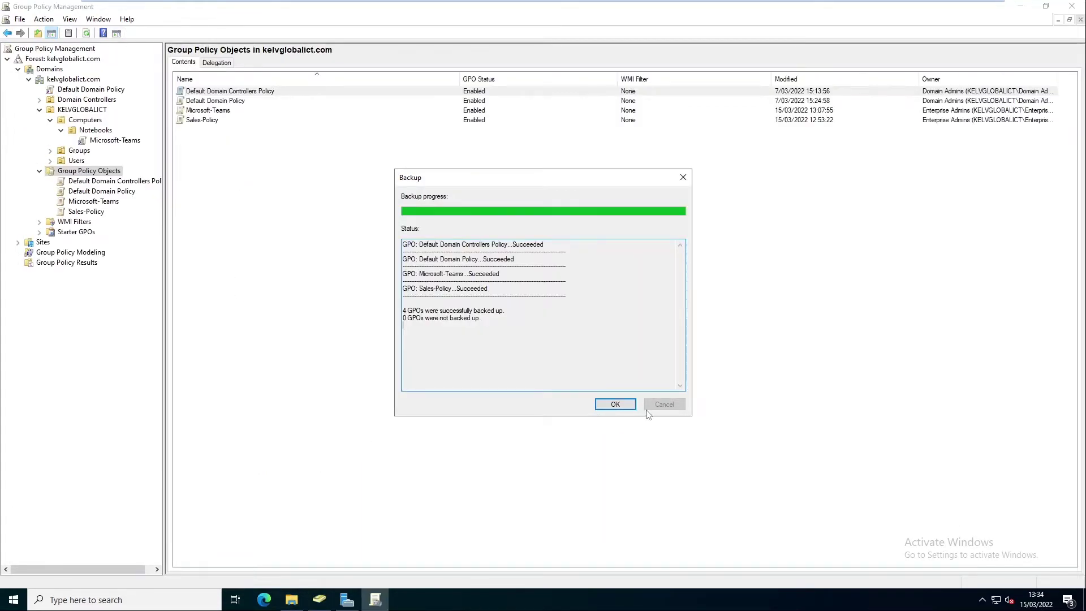
pyautogui.click(616, 405)
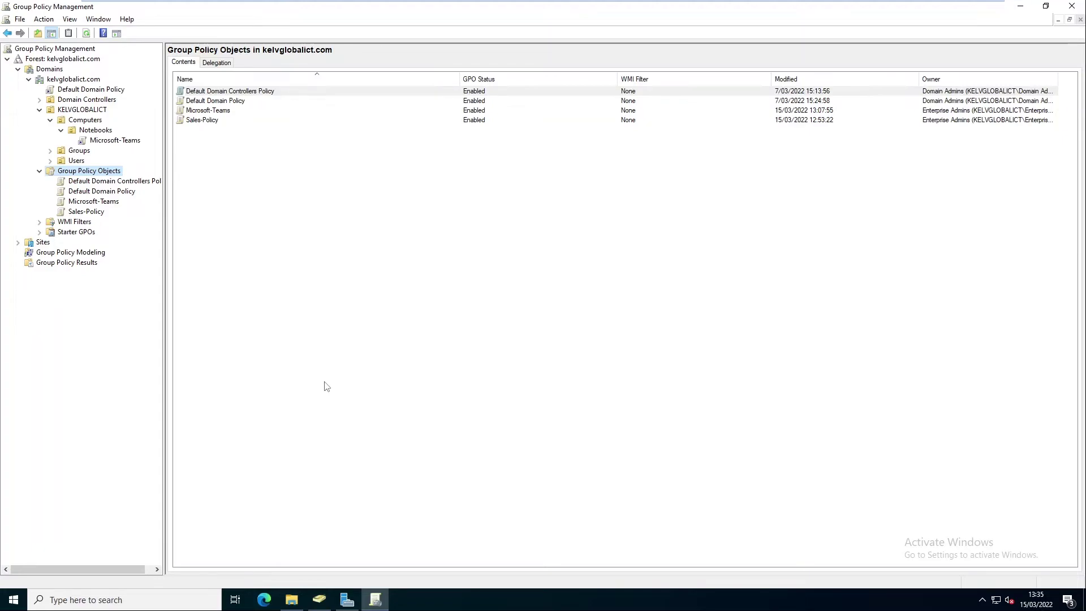
# - Open the backup manager for the Group Policy Objects and review the entries, widening the Domain column and trying to select them all
pyautogui.rightClick(90, 177)
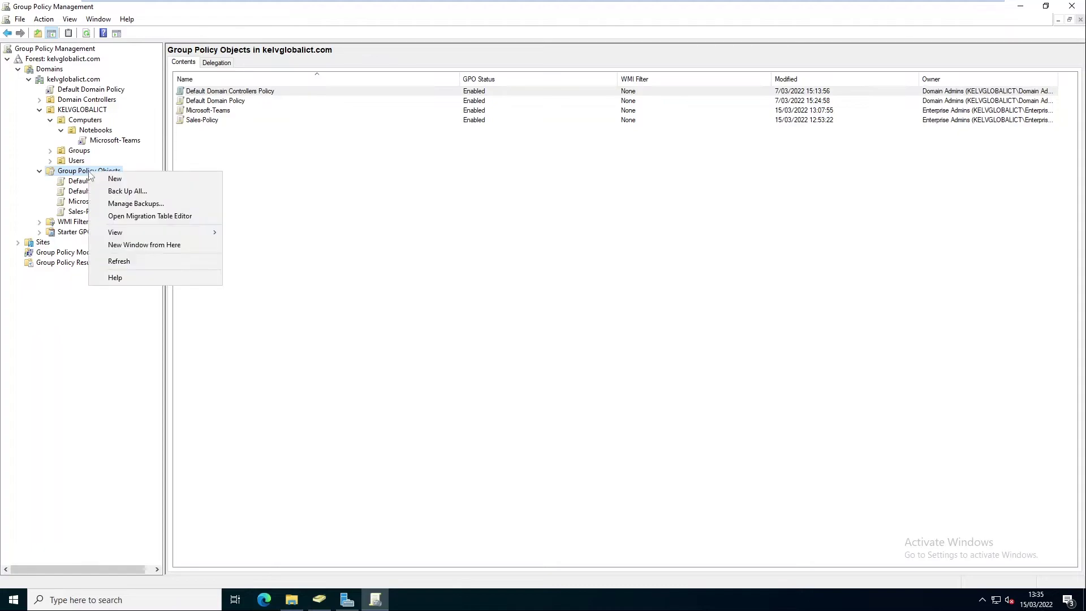
pyautogui.click(126, 205)
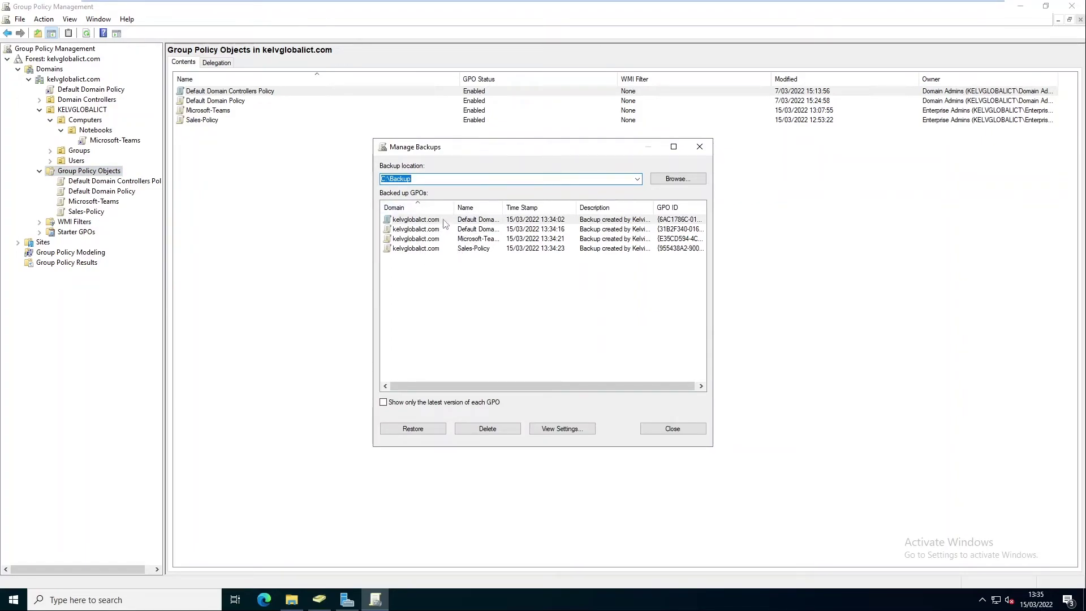
pyautogui.moveTo(455, 208); pyautogui.dragTo(481, 207)
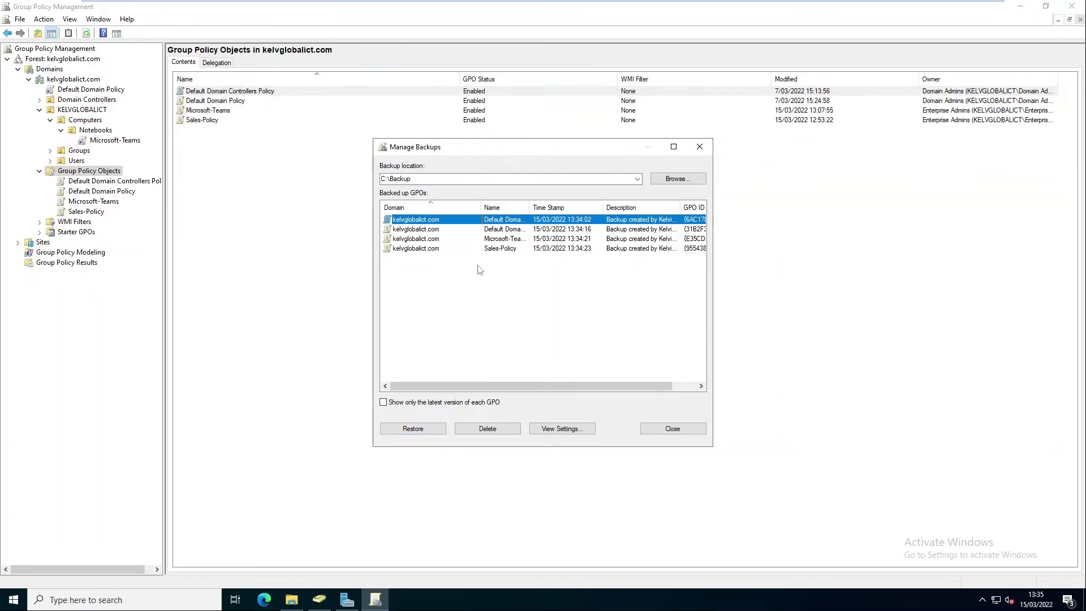
pyautogui.click(424, 249)
pyautogui.hotkey('ctrl', 'a')
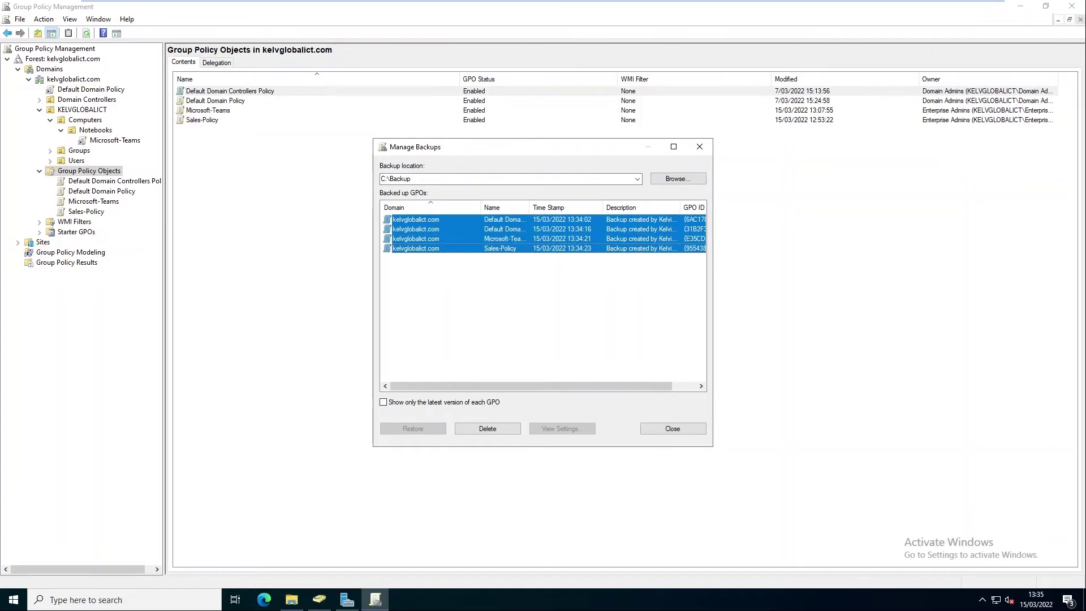
pyautogui.press('Home')
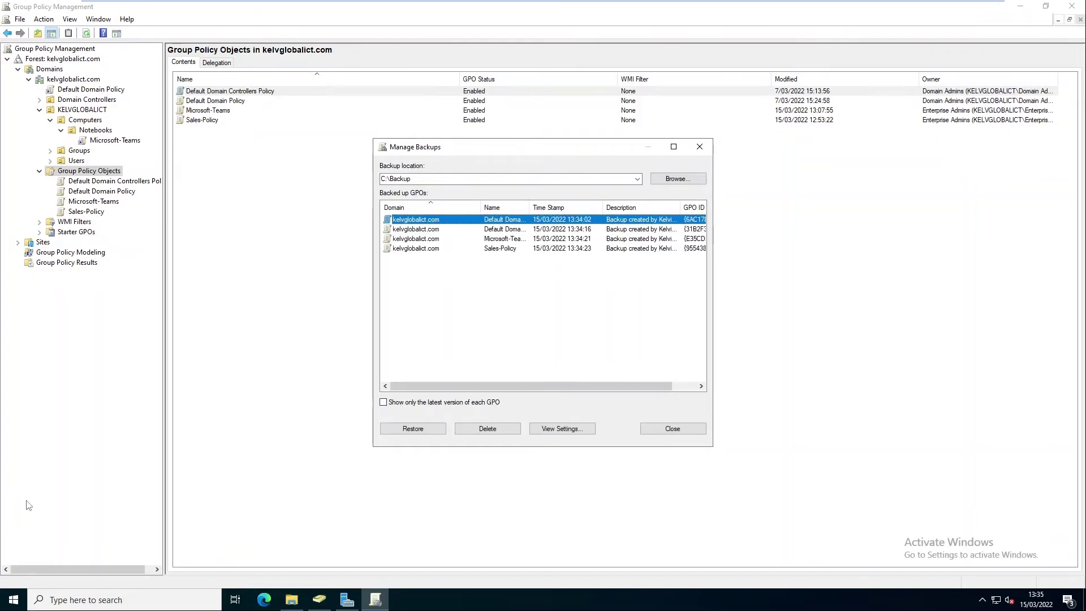
# - Restore the Sales-Policy backup from C:\Backup and reselect its entry in the backup list
pyautogui.click(425, 252)
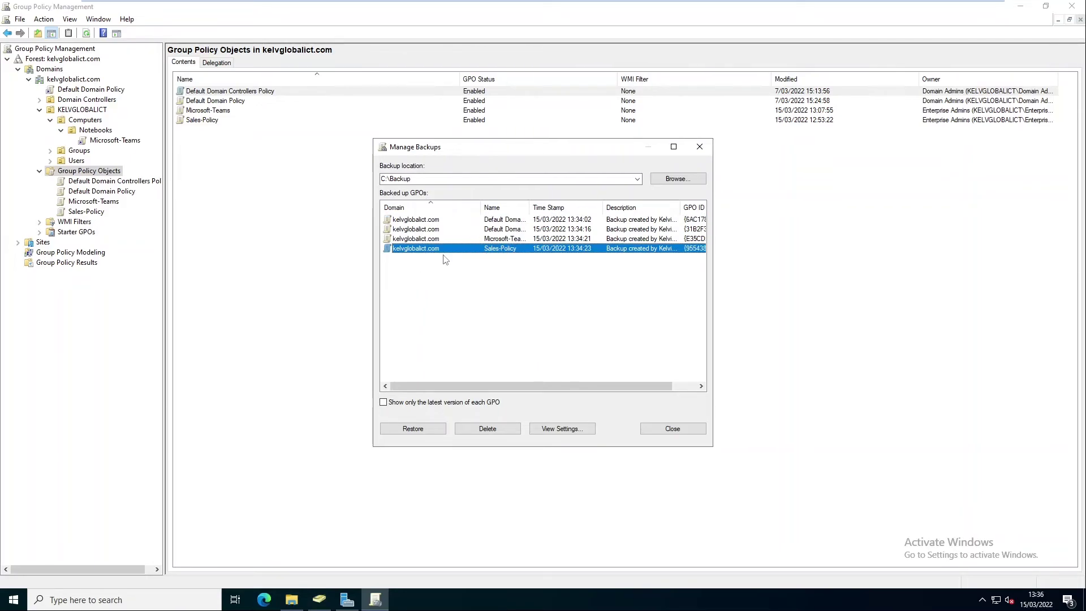
pyautogui.click(428, 431)
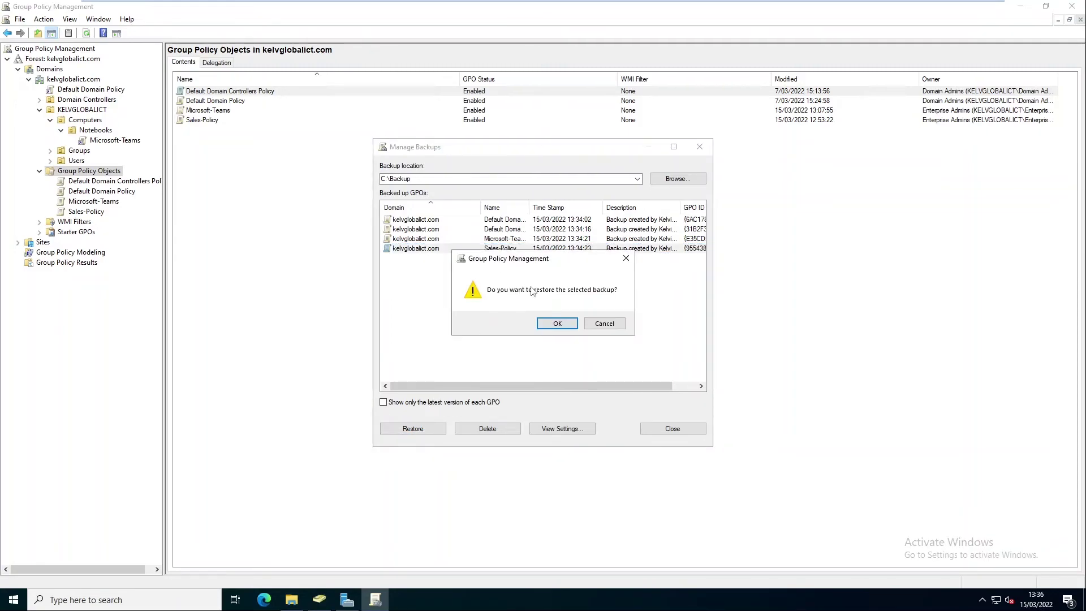
pyautogui.click(555, 325)
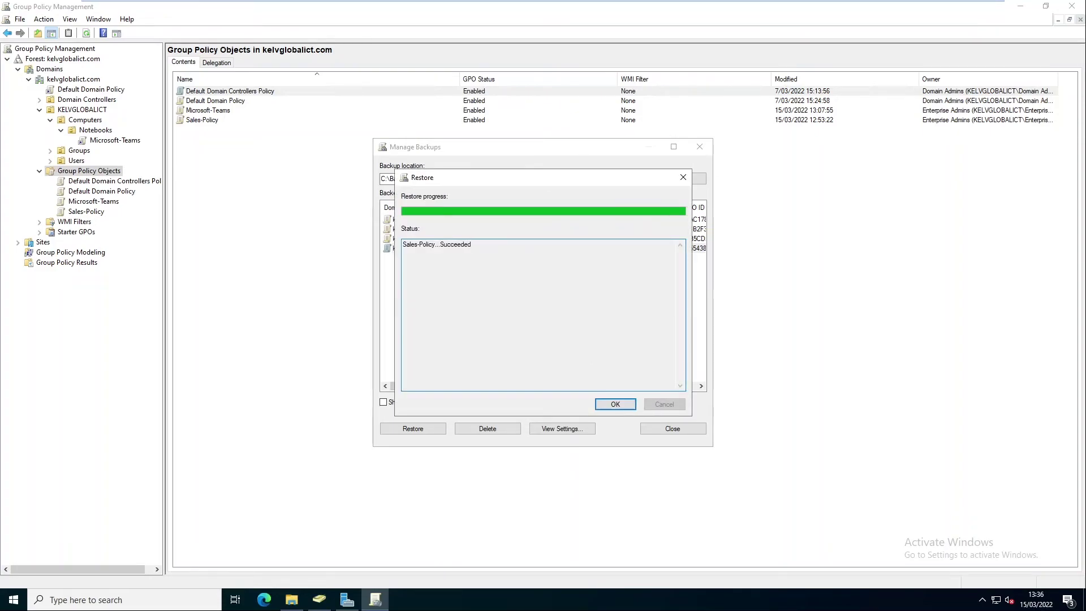
pyautogui.click(610, 405)
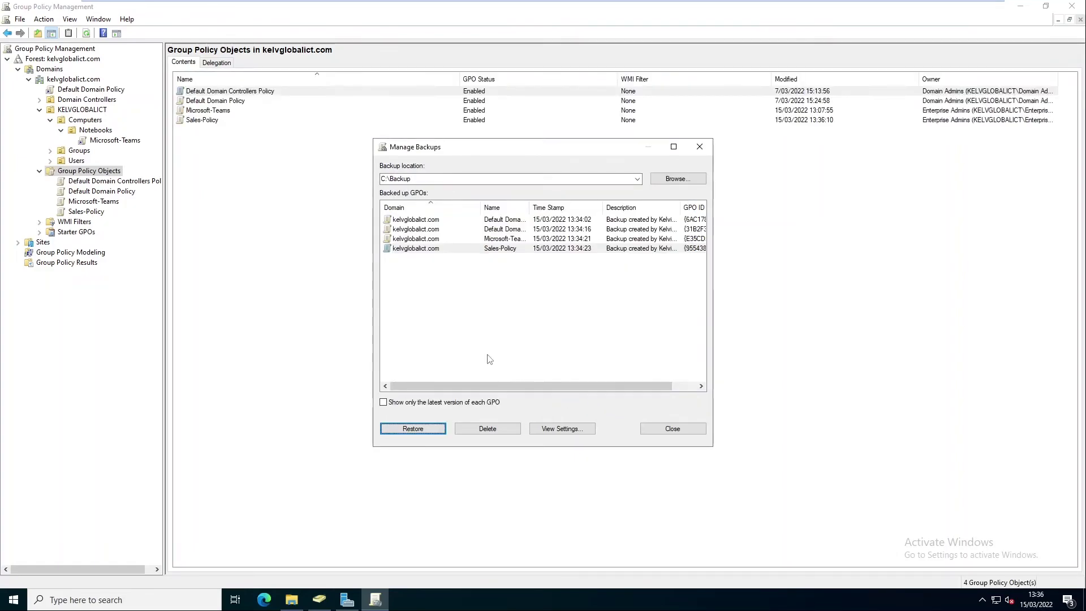
pyautogui.click(429, 251)
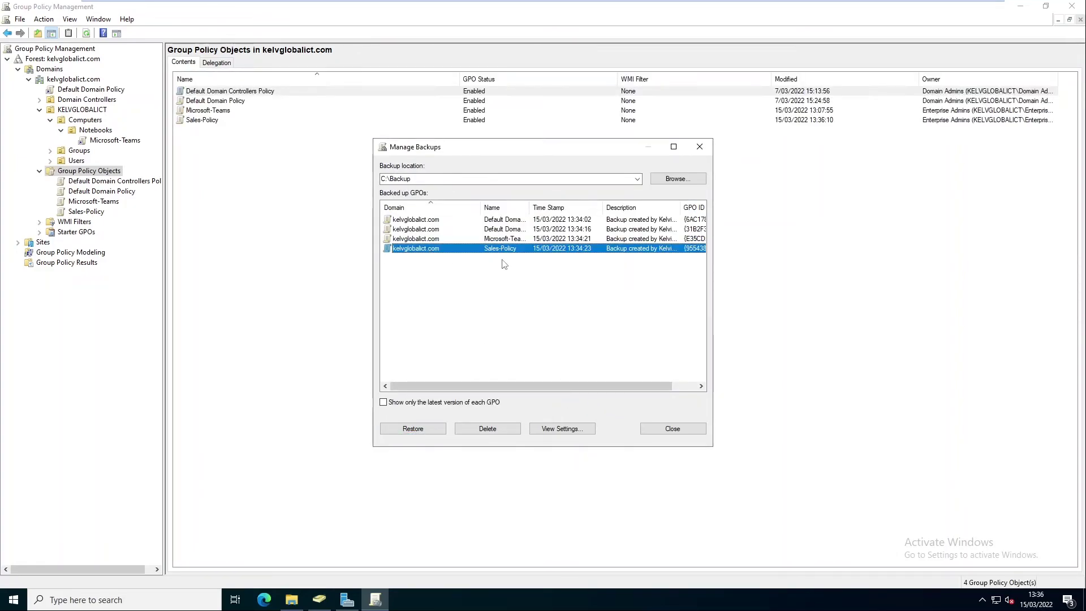